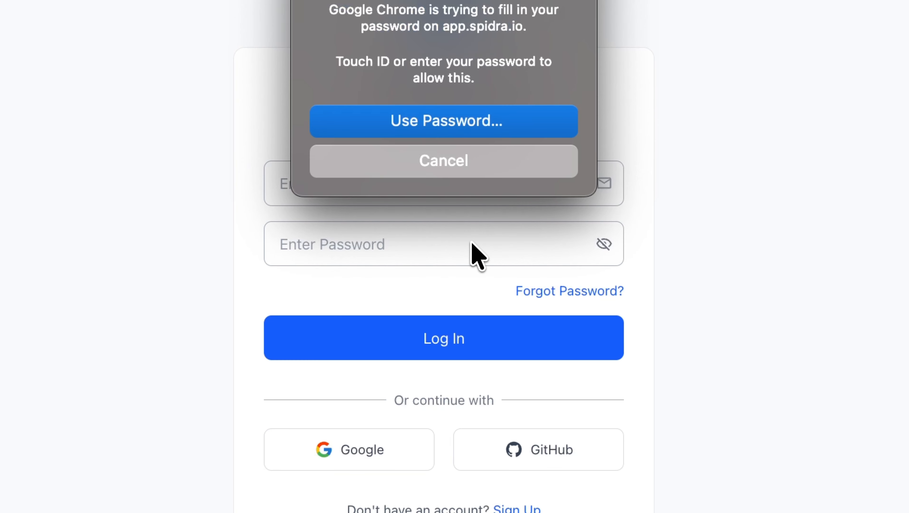
{"action": "left_click", "coordinate": [444, 338]}
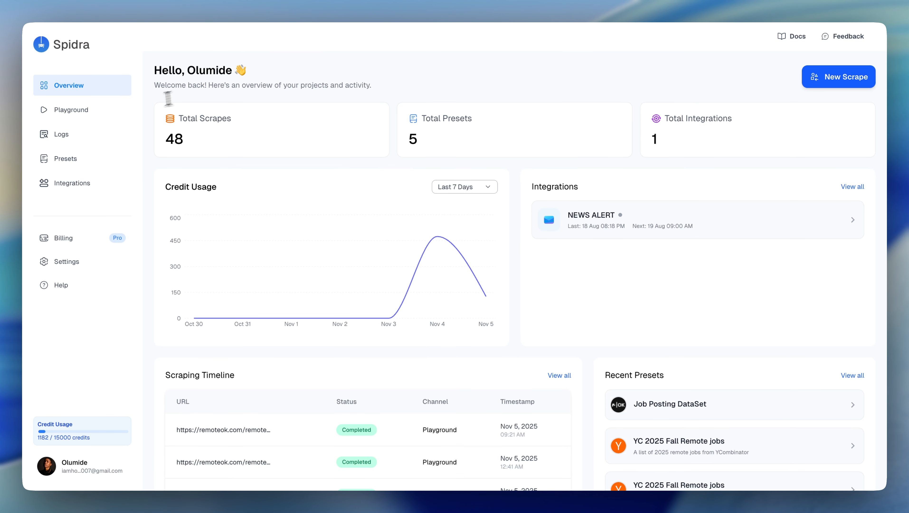
{"action": "left_click", "coordinate": [65, 106]}
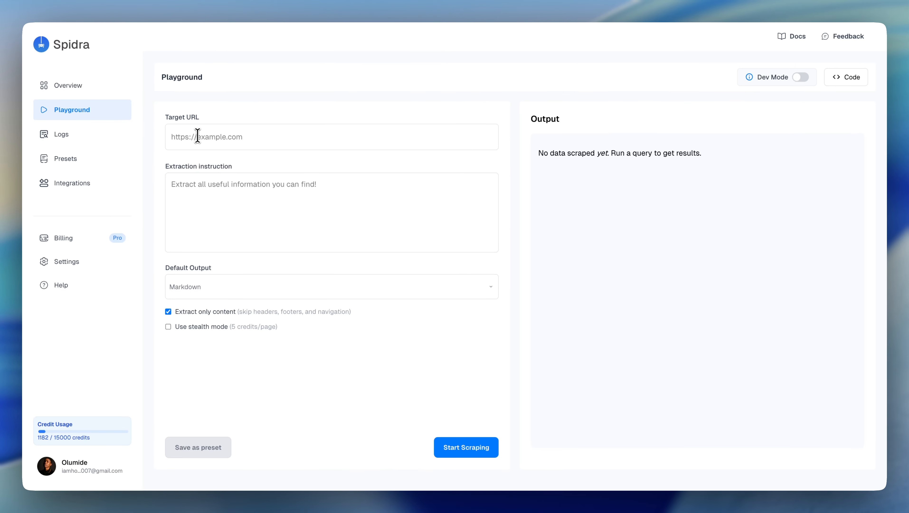
{"action": "type", "text": "https://remoteok.com/remote-react-jobs"}
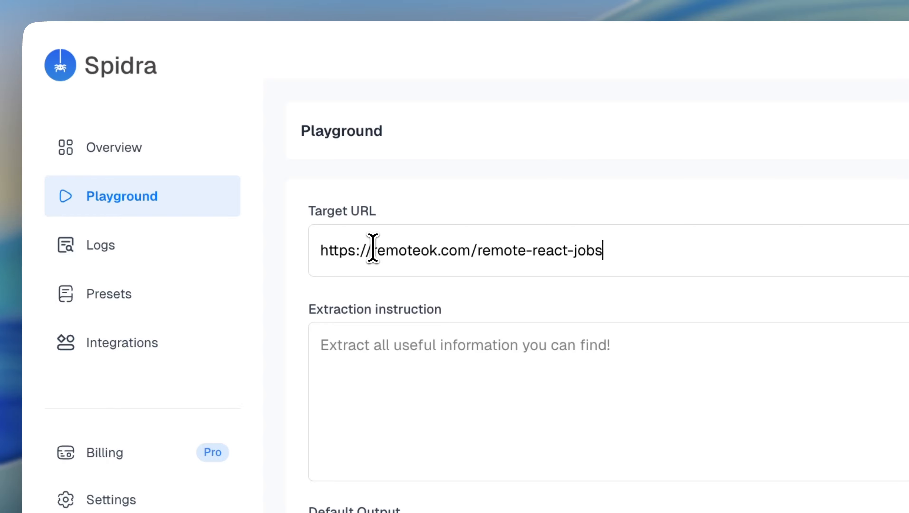
{"action": "key", "text": "Return"}
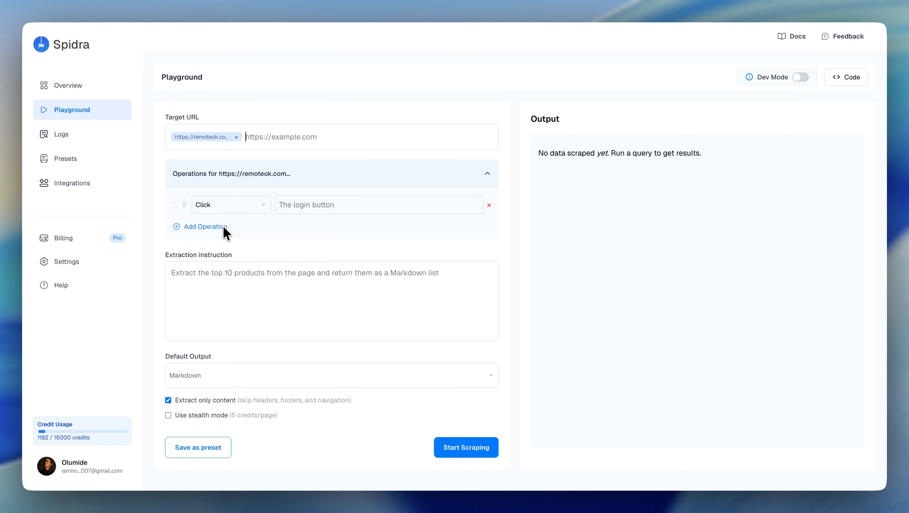
Step: Check the available operation types for the remoteok.com URL and remove its Click operation
{"action": "left_click", "coordinate": [263, 209]}
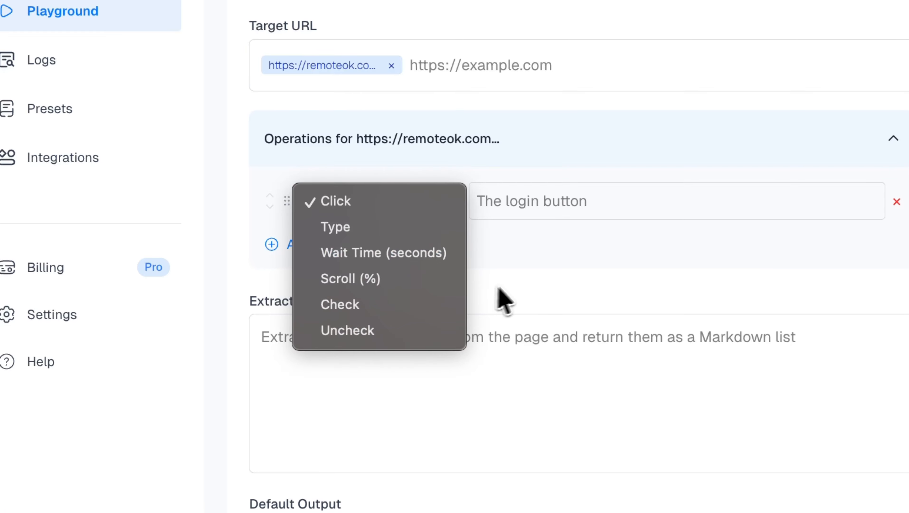
{"action": "left_click", "coordinate": [556, 267]}
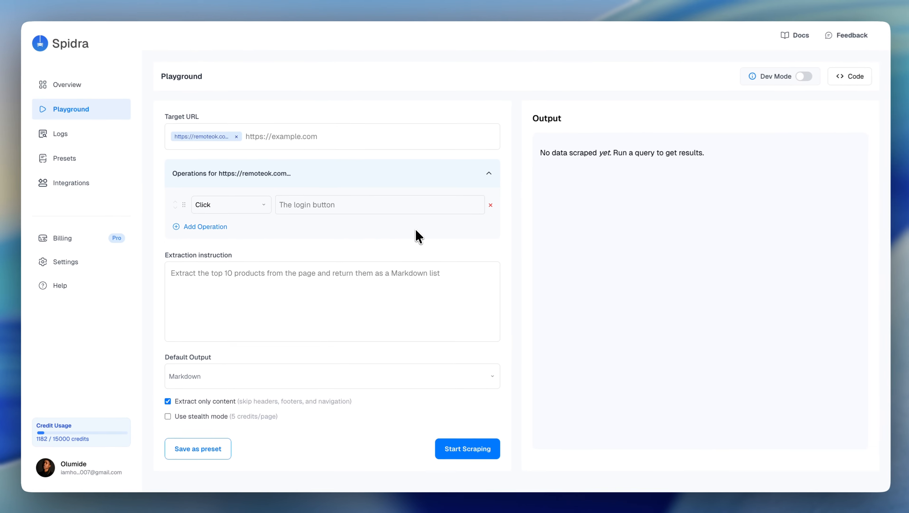
{"action": "left_click", "coordinate": [489, 205]}
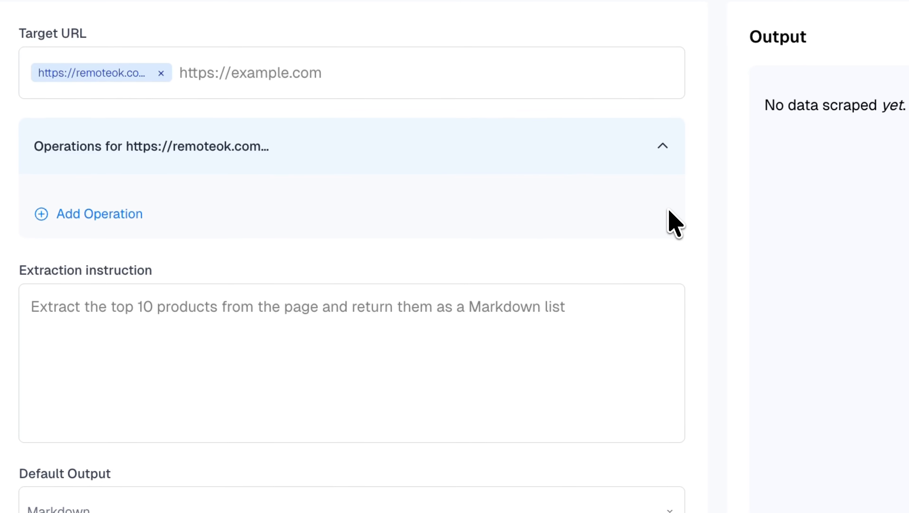
Step: Begin the extraction instruction with the line: Extract the job posting on this page, and for each job posting"
{"action": "left_click", "coordinate": [149, 324]}
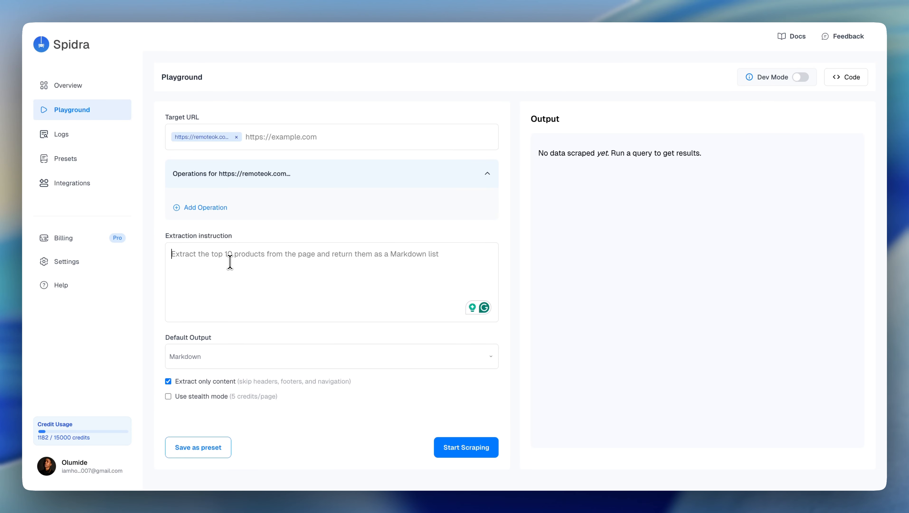
{"action": "type", "text": "Extract"}
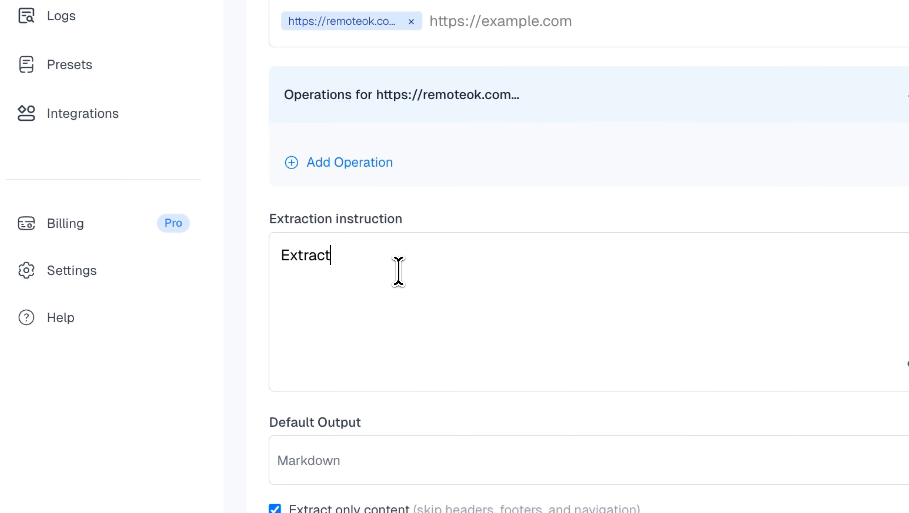
{"action": "type", "text": " the job"}
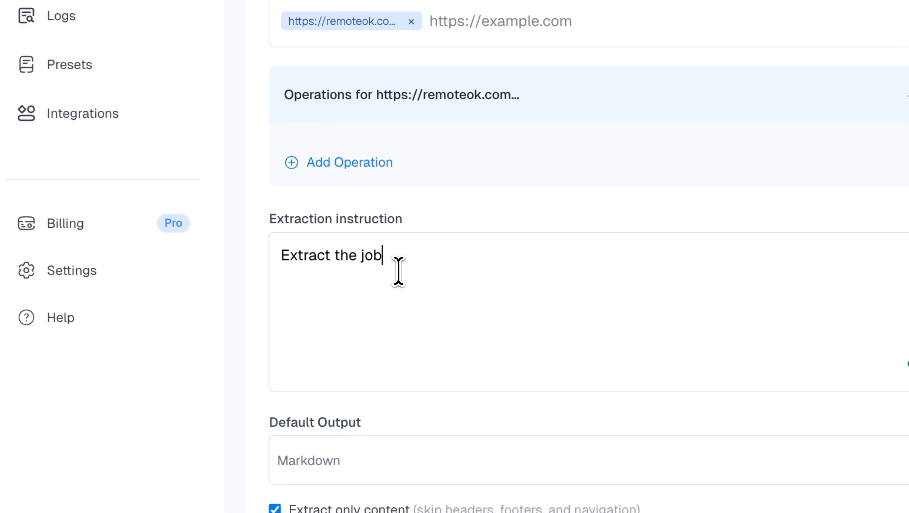
{"action": "type", "text": " posting on this pa"}
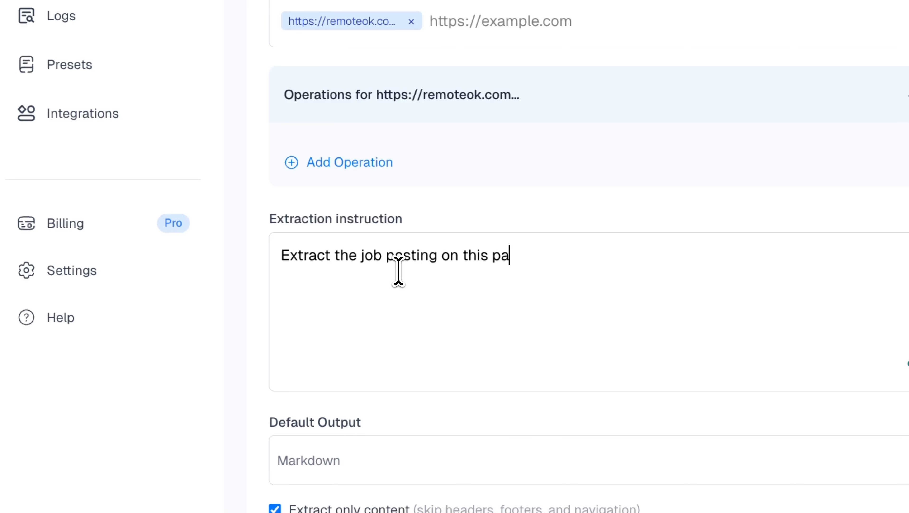
{"action": "type", "text": "ge, and for each "}
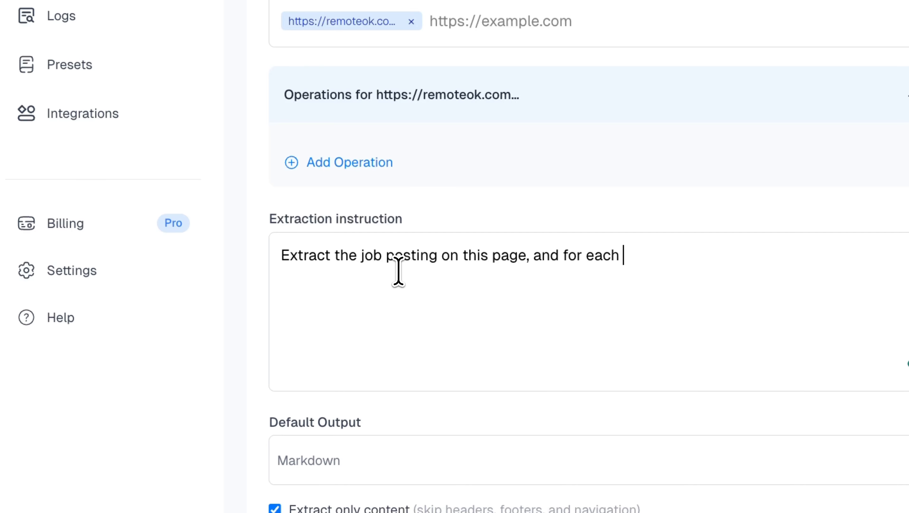
{"action": "type", "text": "job postin"}
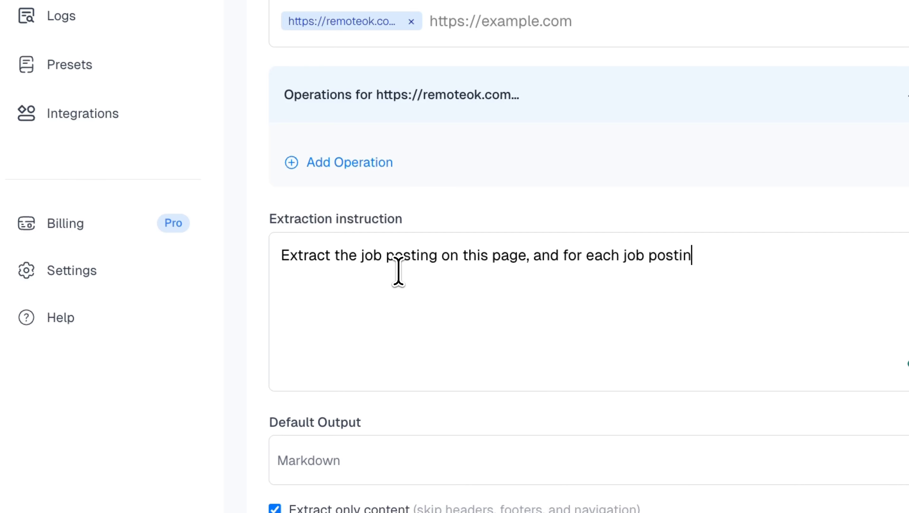
{"action": "type", "text": "g"}
{"action": "type", "text": "\""}
Step: Add the lines "- Job title" and "- Name of the company" to the extraction instruction
{"action": "key", "text": "Return"}
{"action": "type", "text": "- Job title"}
{"action": "key", "text": "Return"}
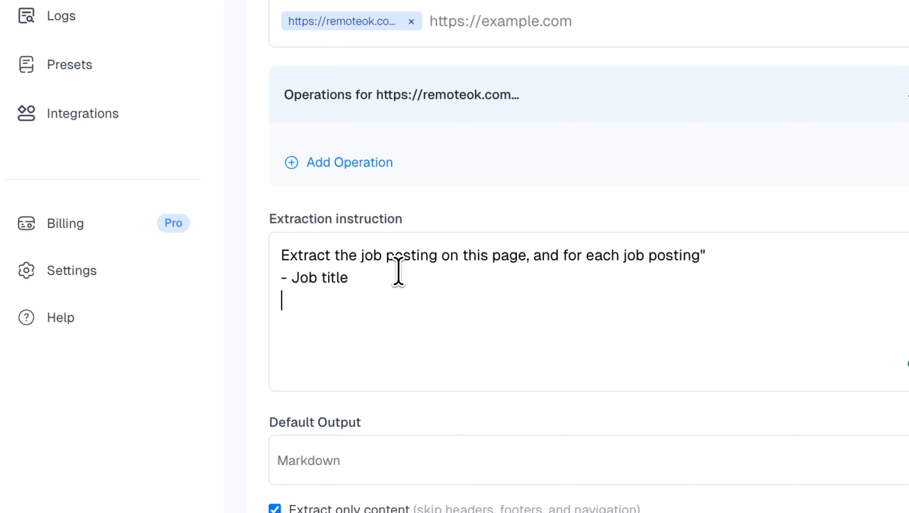
{"action": "type", "text": "- Name of t"}
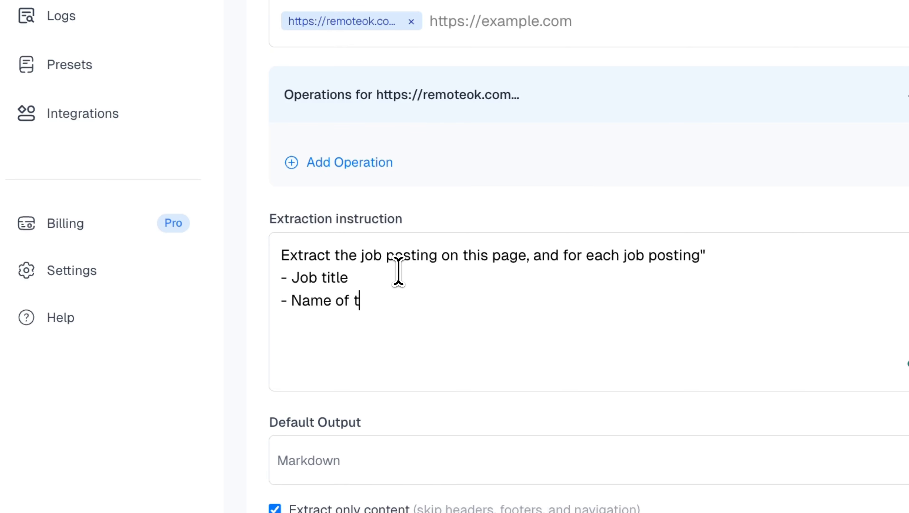
{"action": "type", "text": "he compnay"}
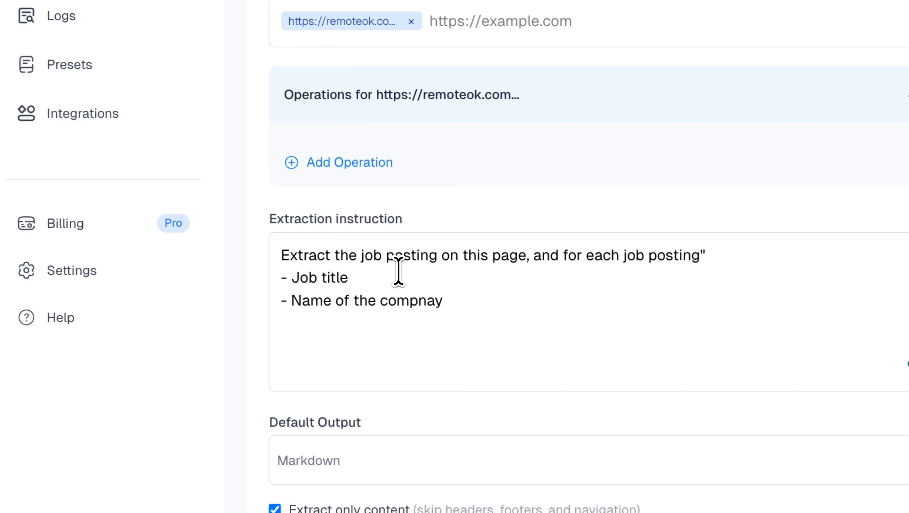
{"action": "key", "text": "Left"}
{"action": "key", "text": "Left"}
{"action": "key", "text": "BackSpace"}
{"action": "key", "text": "Right"}
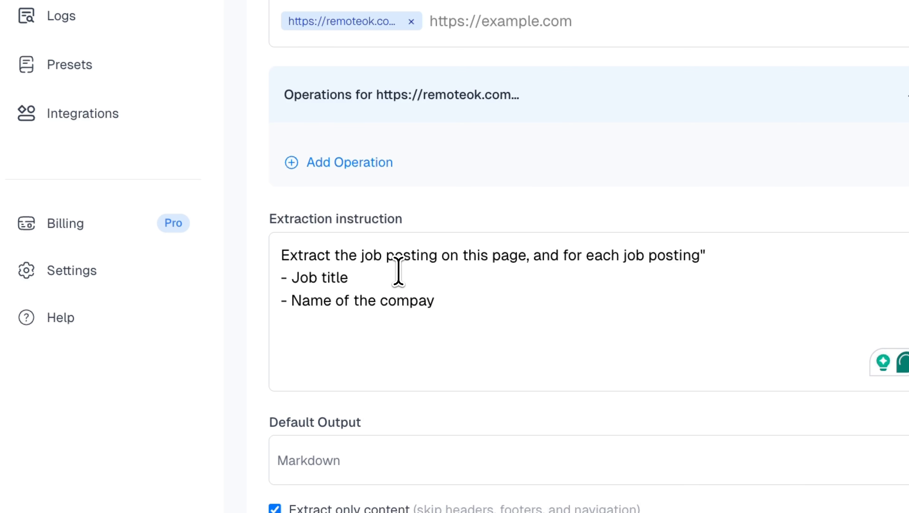
{"action": "type", "text": "n"}
{"action": "key", "text": "Right"}
Step: Add the lines "- link to the job post" and "- job price tag" to the extraction instruction
{"action": "key", "text": "Return"}
{"action": "type", "text": "-"}
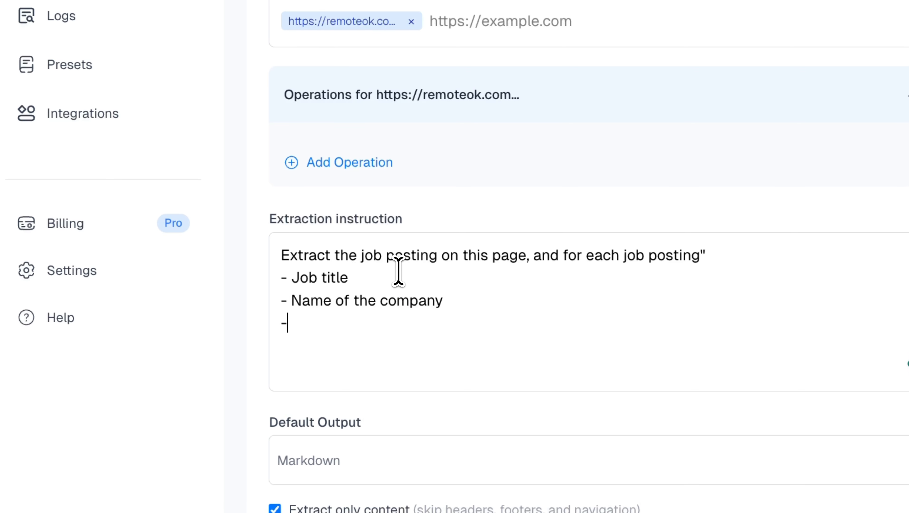
{"action": "type", "text": " link to the job p"}
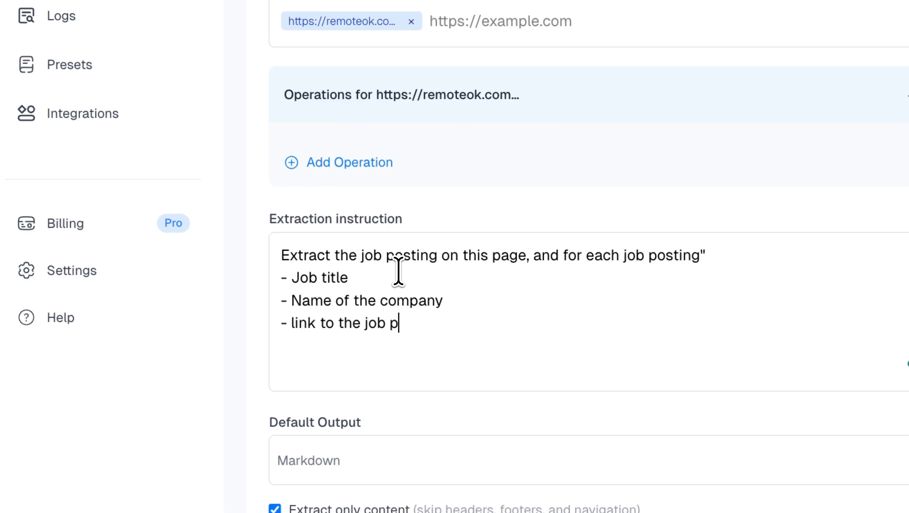
{"action": "type", "text": "ost"}
{"action": "key", "text": "Return"}
{"action": "type", "text": "- job price"}
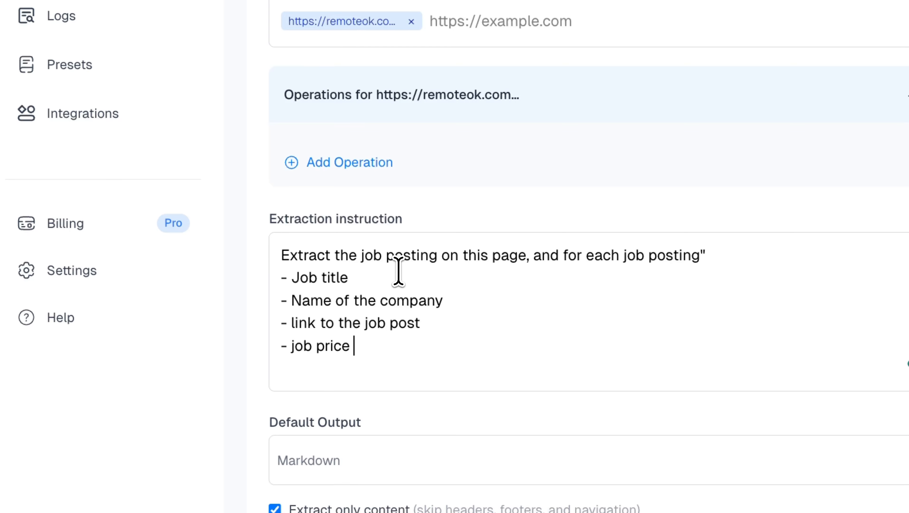
{"action": "type", "text": " tag"}
Step: Finish the extraction instruction, after a blank line, with "Structure the result as a table"
{"action": "key", "text": "Return"}
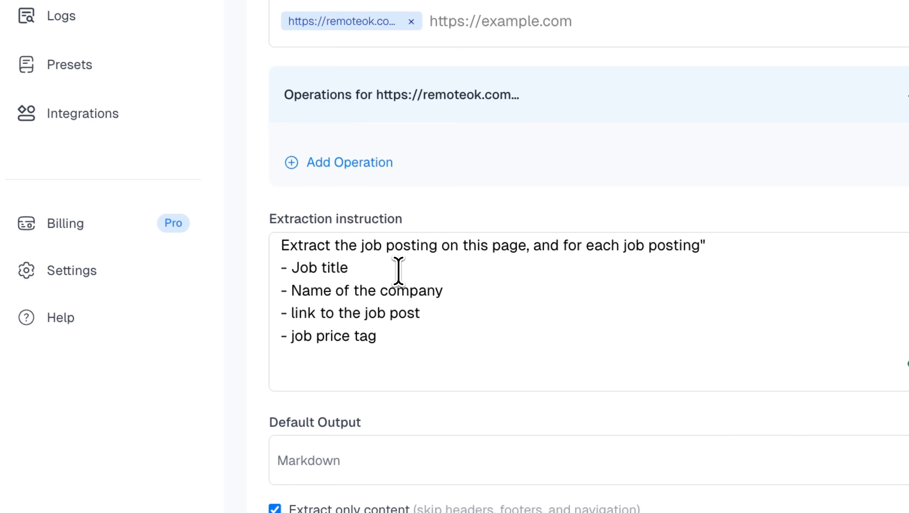
{"action": "key", "text": "Return"}
{"action": "type", "text": "Structure the"}
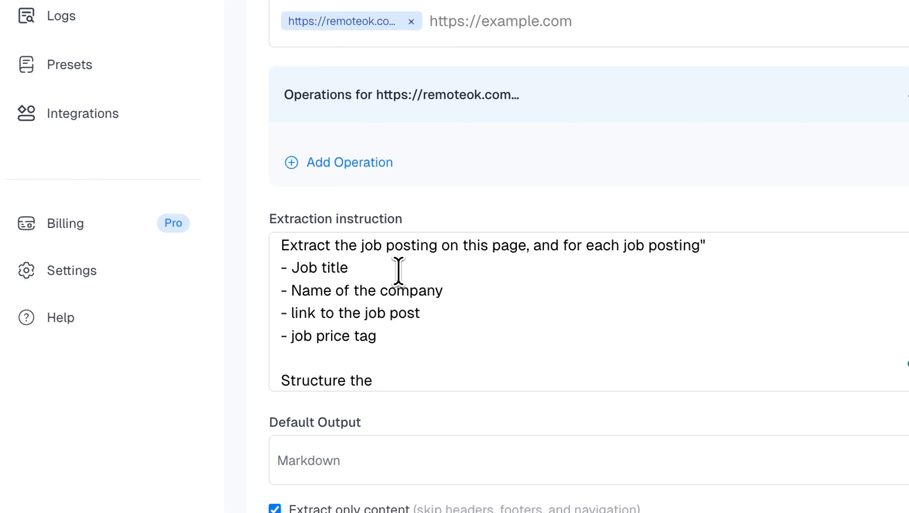
{"action": "type", "text": " result as a table"}
Step: Keep Markdown as the default output and enable stealth mode for the scrape
{"action": "left_click", "coordinate": [475, 467]}
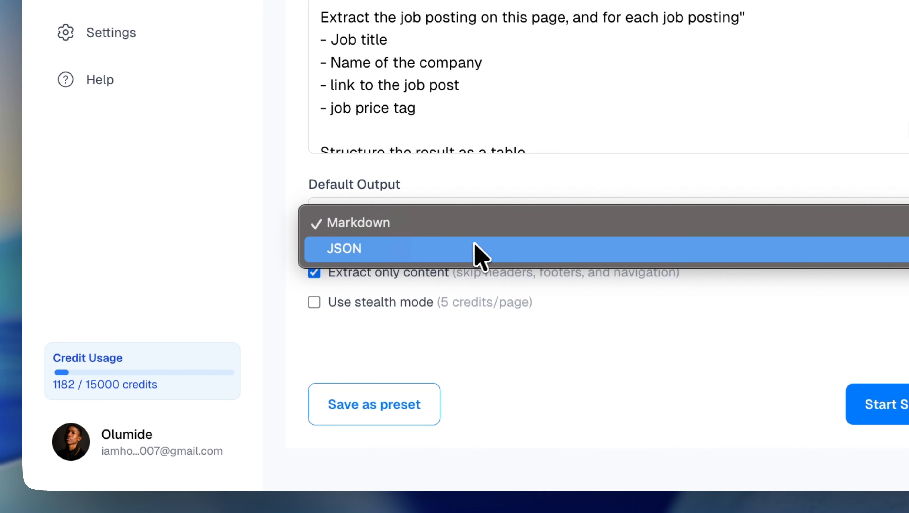
{"action": "left_click", "coordinate": [367, 227]}
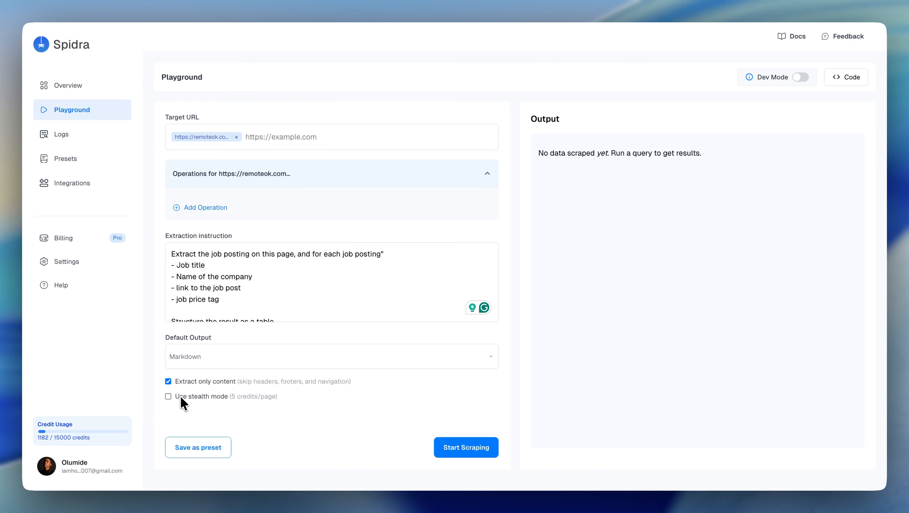
{"action": "left_click", "coordinate": [181, 396]}
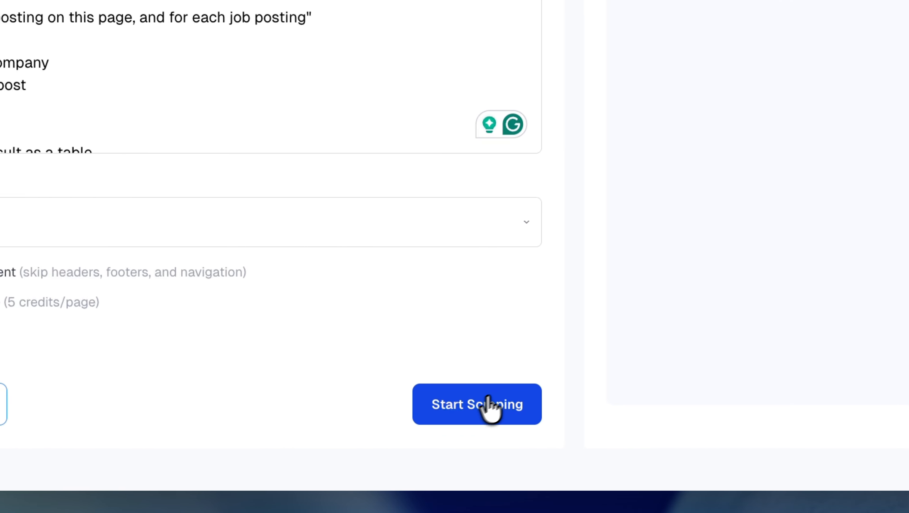
Step: Start scraping and look over the resulting job table, including in its enlarged view
{"action": "left_click", "coordinate": [488, 404]}
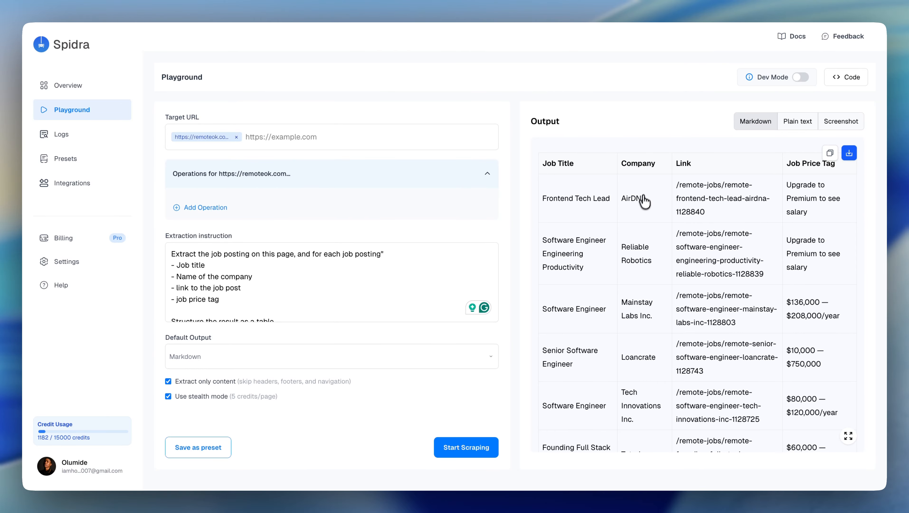
{"action": "scroll", "coordinate": [606, 270], "scroll_direction": "down", "scroll_amount": 2}
{"action": "left_click", "coordinate": [848, 436]}
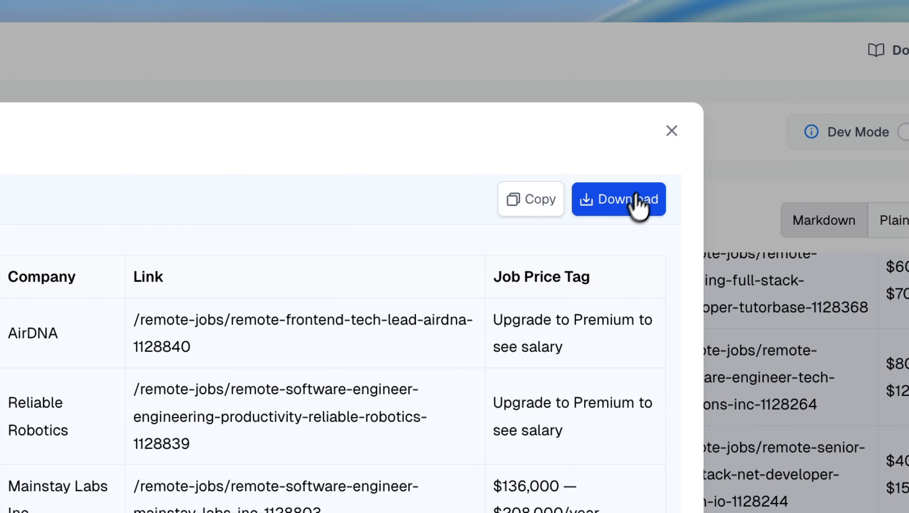
{"action": "left_click", "coordinate": [672, 131]}
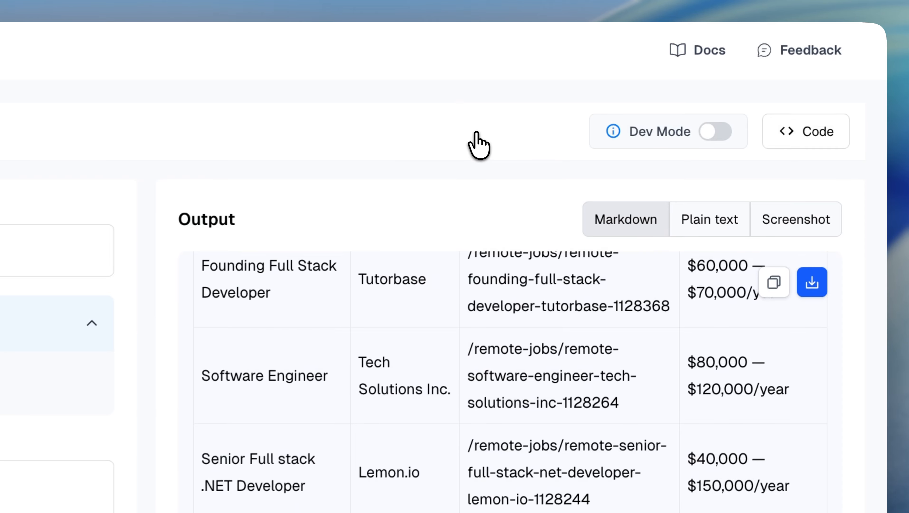
Step: Examine the screenshot captured of the scraped page in its preview and return the output to the Markdown view
{"action": "left_click", "coordinate": [806, 224]}
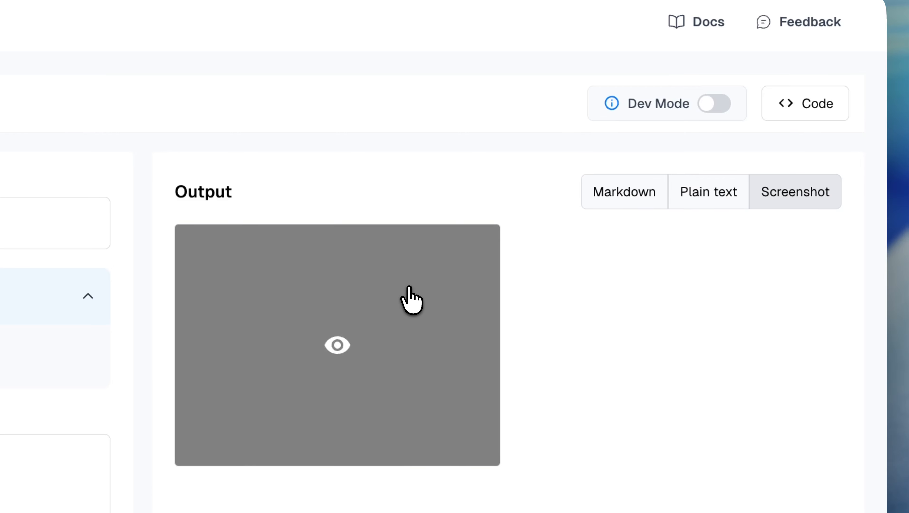
{"action": "left_click", "coordinate": [412, 325]}
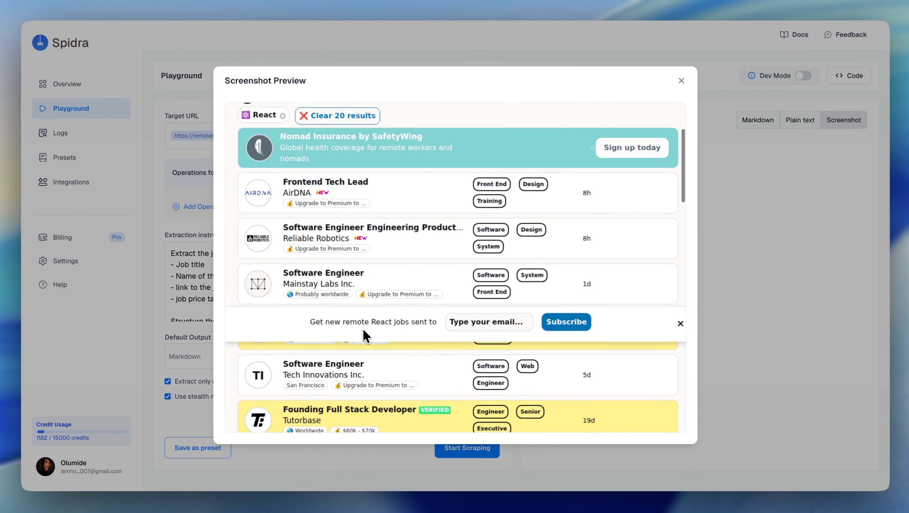
{"action": "scroll", "coordinate": [409, 314], "scroll_direction": "down", "scroll_amount": 10}
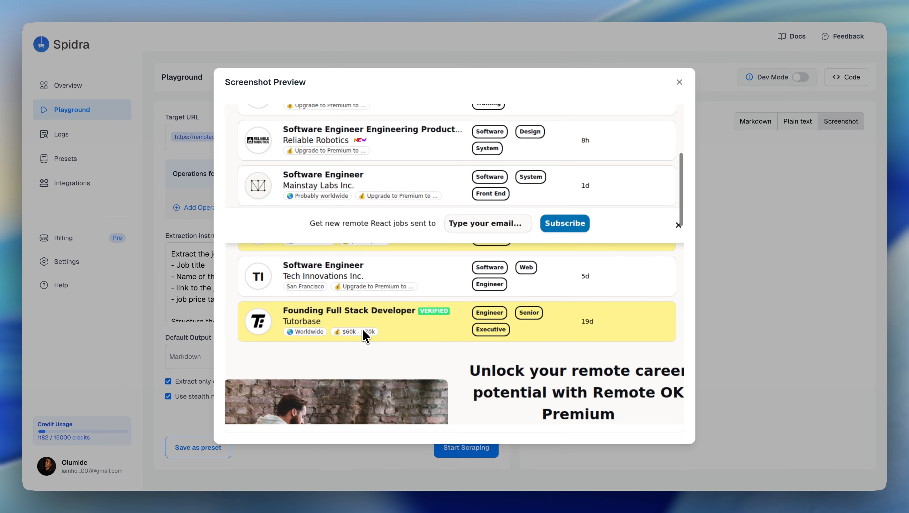
{"action": "scroll", "coordinate": [362, 331], "scroll_direction": "down", "scroll_amount": 5}
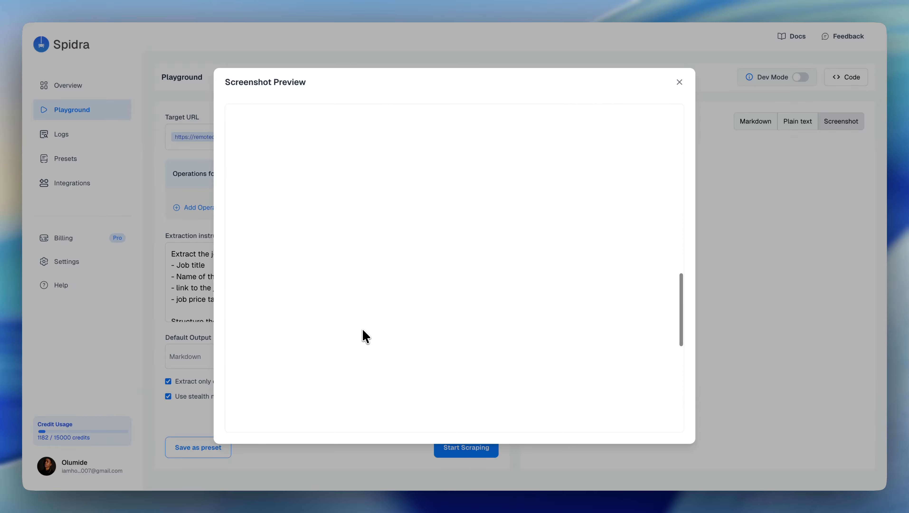
{"action": "scroll", "coordinate": [363, 330], "scroll_direction": "up", "scroll_amount": 3}
{"action": "scroll", "coordinate": [363, 305], "scroll_direction": "down", "scroll_amount": 5}
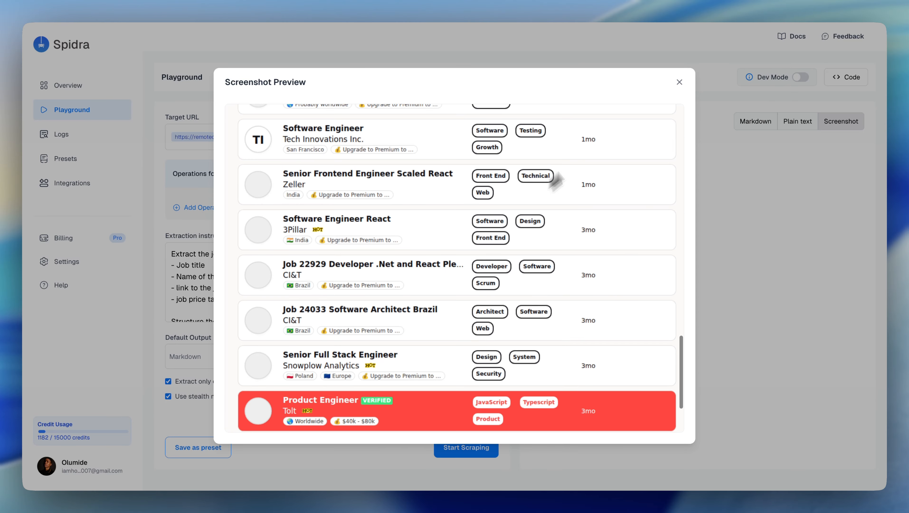
{"action": "left_click", "coordinate": [679, 82]}
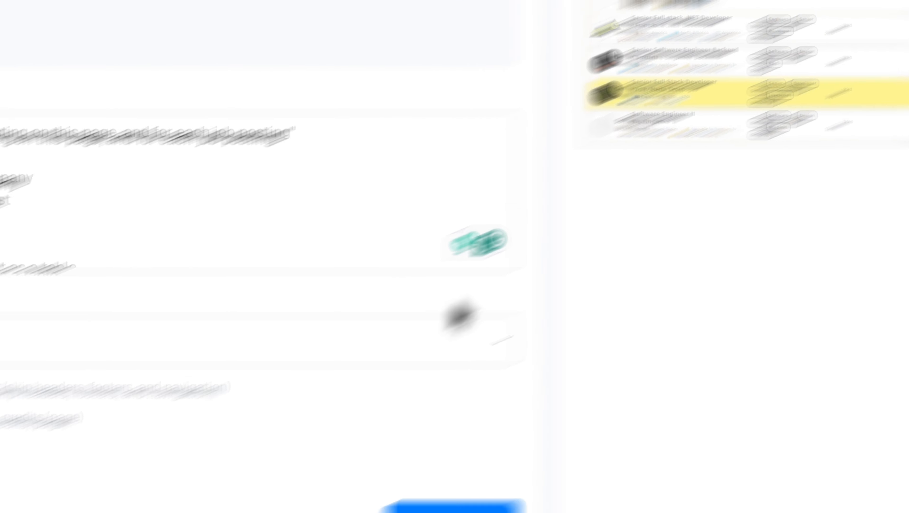
{"action": "mouse_move", "coordinate": [340, 488]}
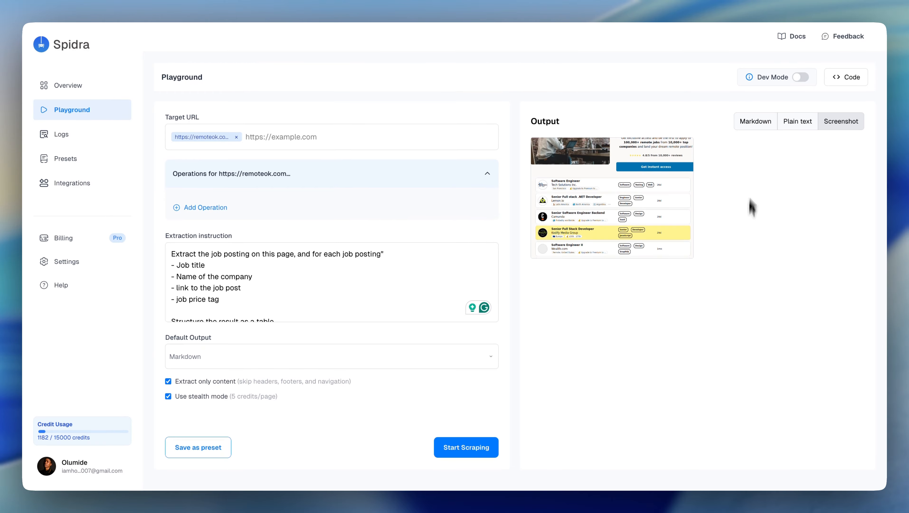
{"action": "left_click", "coordinate": [755, 121]}
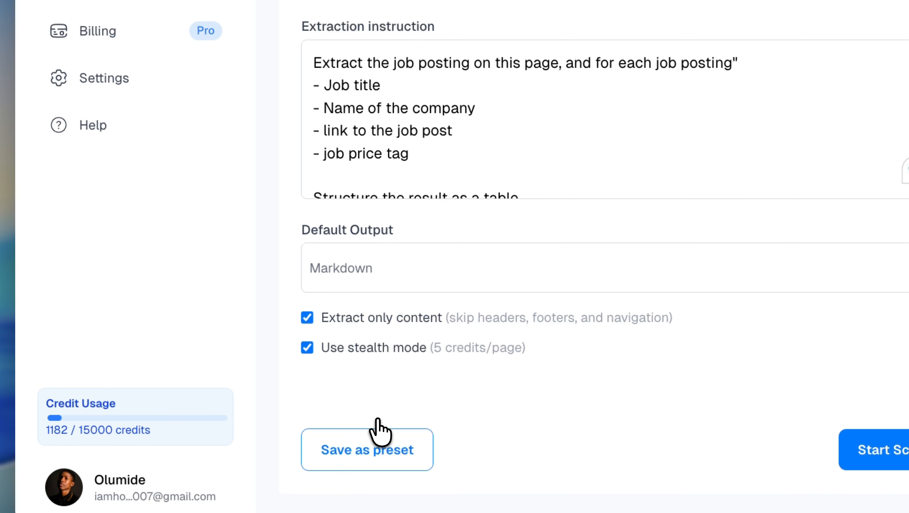
Step: Start saving the current scrape setup as a preset and name it "Demo Preset"
{"action": "left_click", "coordinate": [277, 421]}
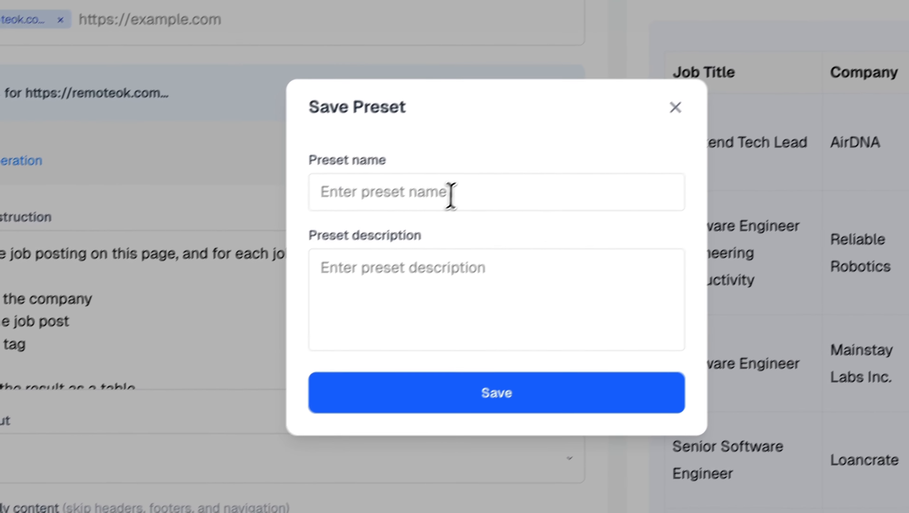
{"action": "left_click", "coordinate": [450, 195]}
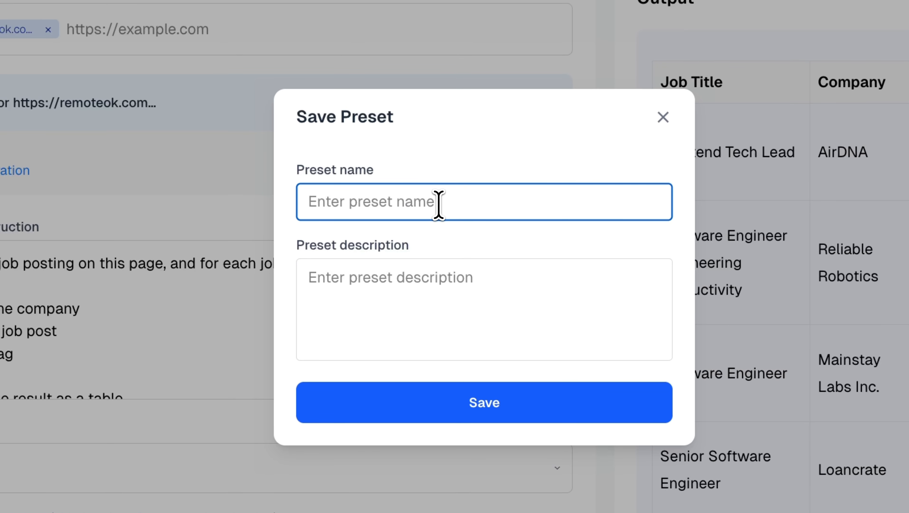
{"action": "type", "text": "Demo"}
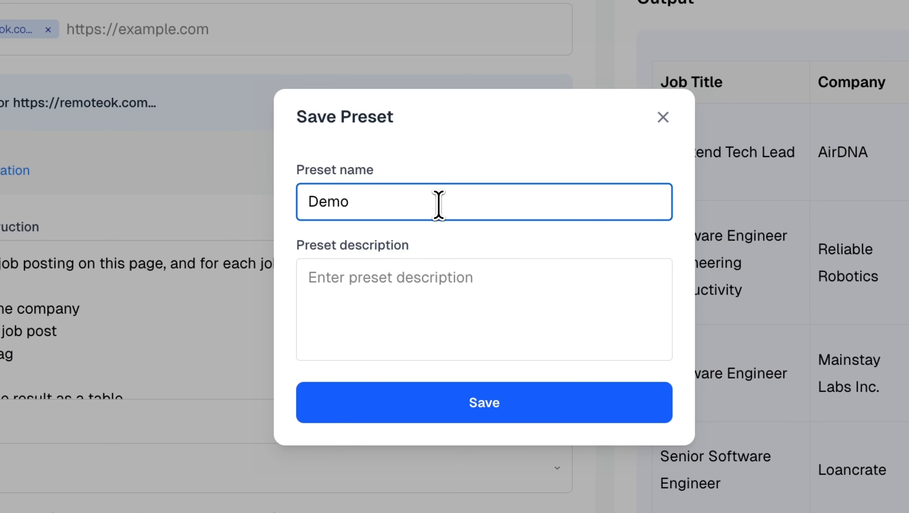
{"action": "type", "text": " Preset"}
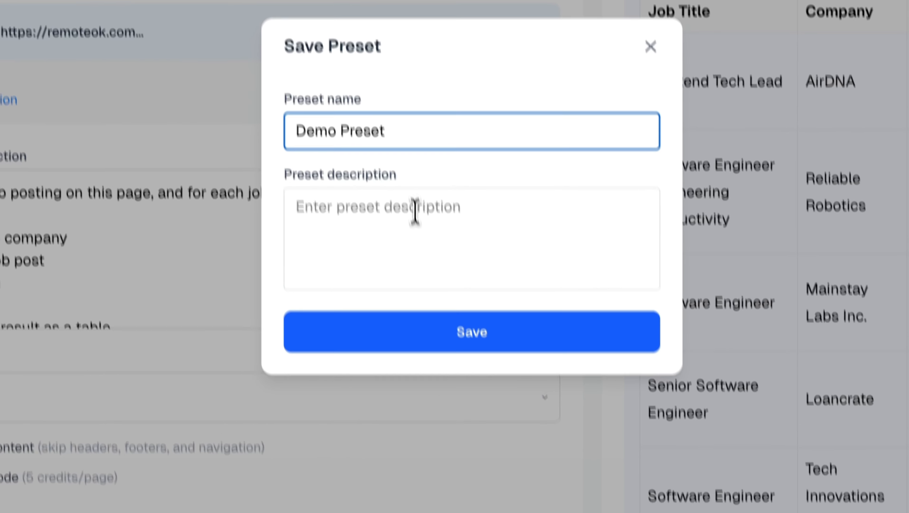
Step: Describe the preset as "Scraping a job posting for personal use" and save it
{"action": "left_click", "coordinate": [427, 282]}
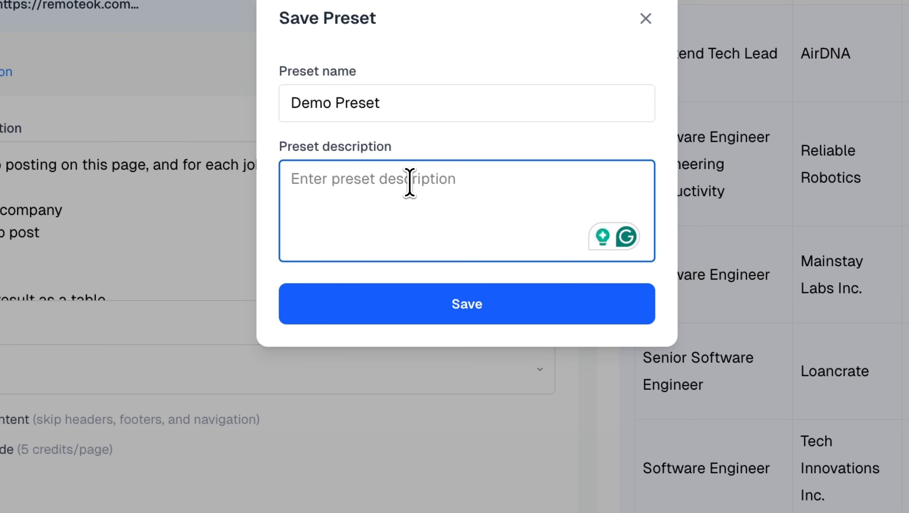
{"action": "type", "text": "Scrap"}
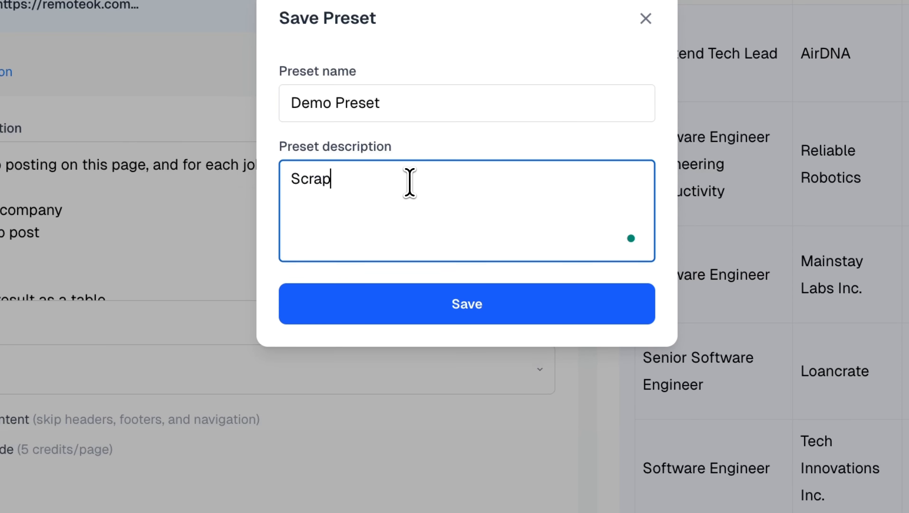
{"action": "type", "text": "ing a job posting"}
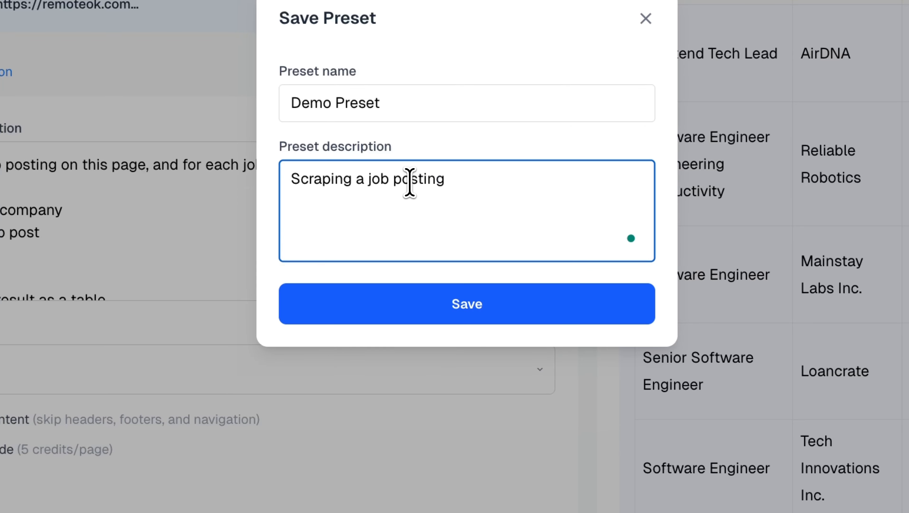
{"action": "type", "text": " for persona"}
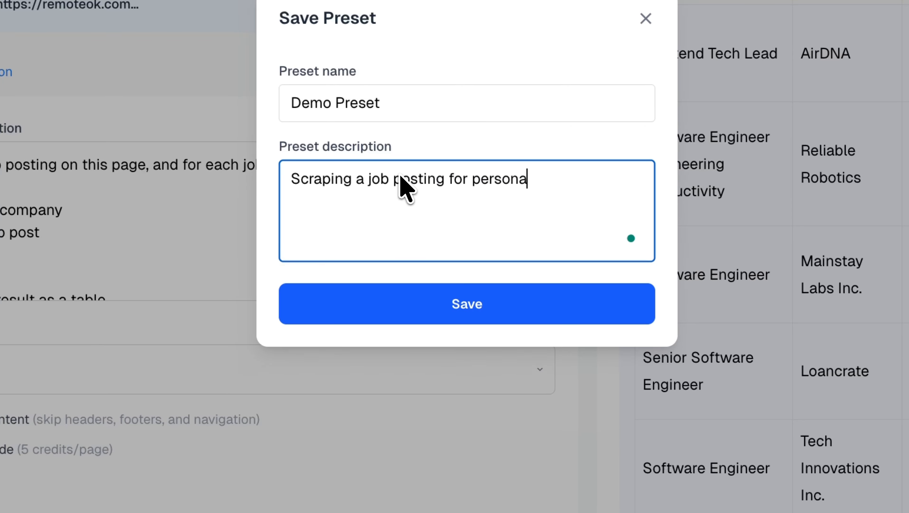
{"action": "type", "text": "l user"}
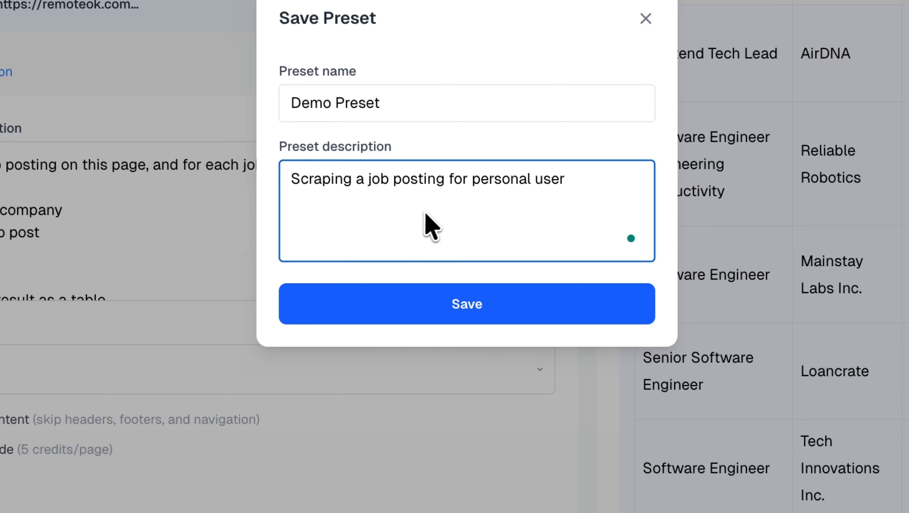
{"action": "key", "text": "BackSpace"}
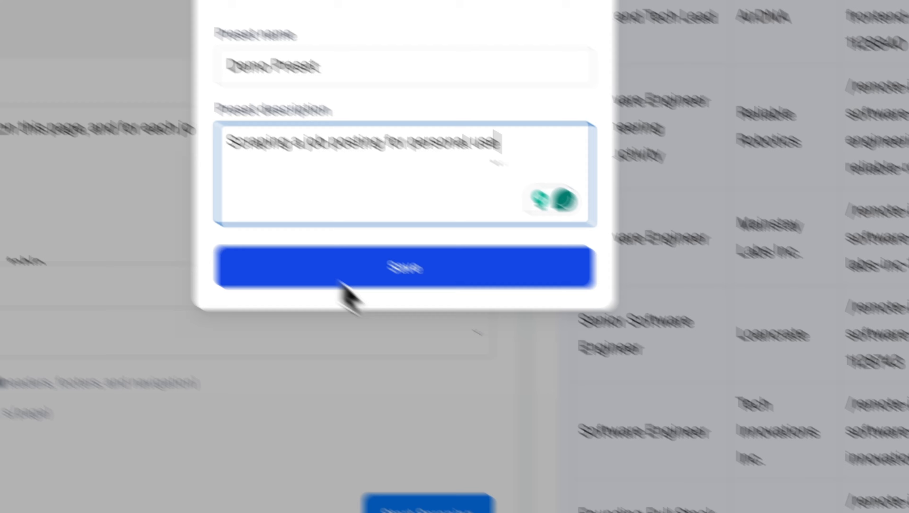
{"action": "left_click", "coordinate": [404, 319]}
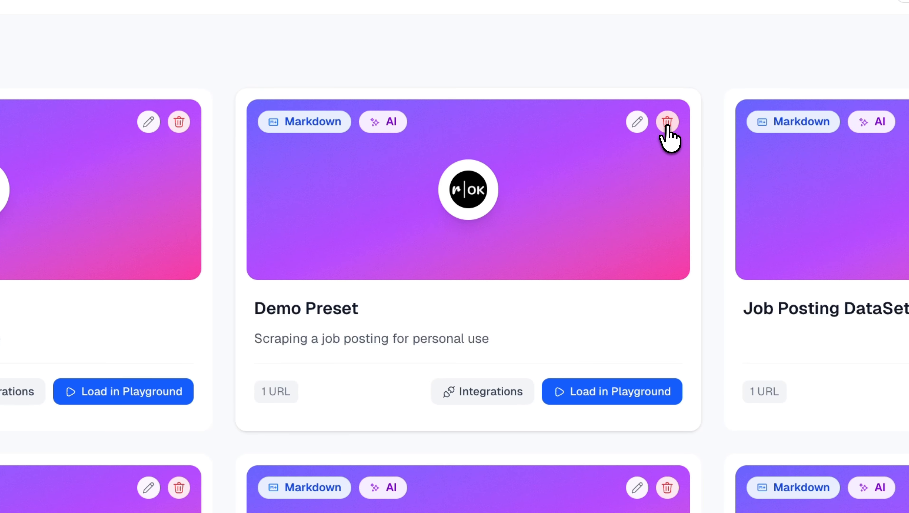
Step: Delete the duplicate Demo Preset from the saved presets and load the remaining one in the Playground
{"action": "left_click", "coordinate": [667, 124]}
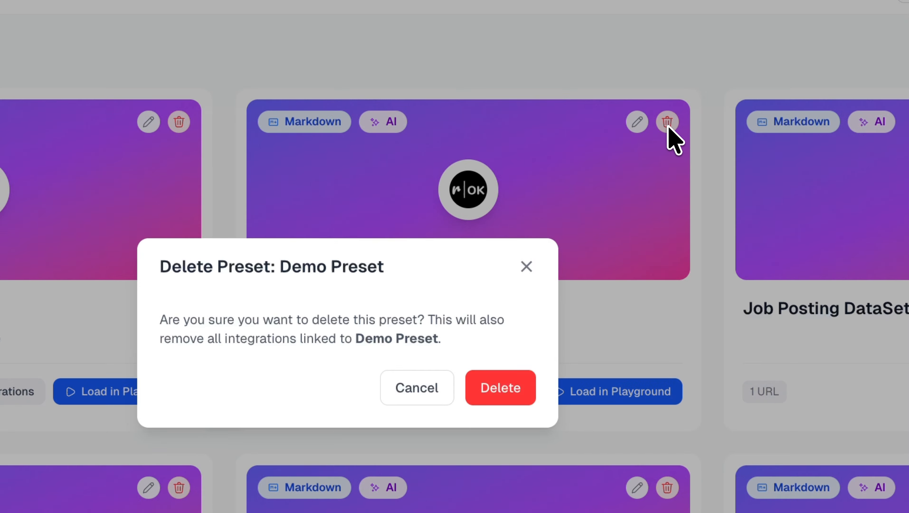
{"action": "left_click", "coordinate": [514, 390]}
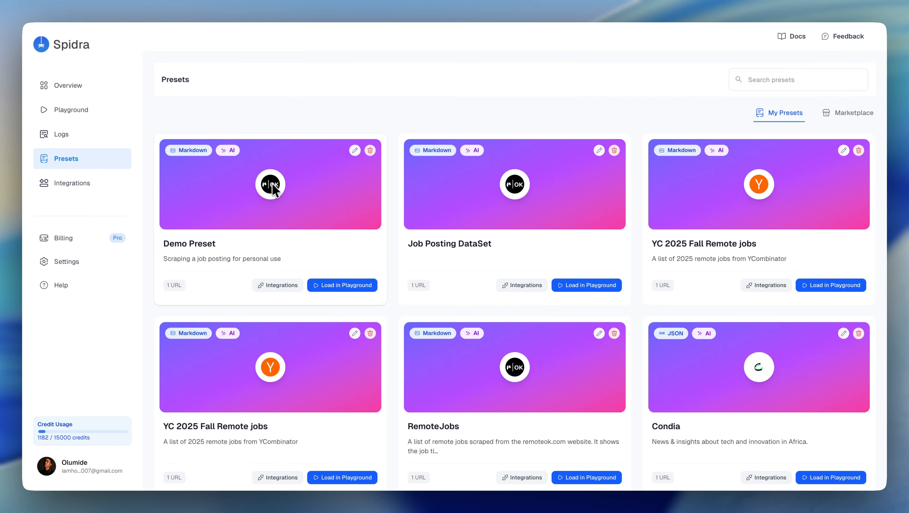
{"action": "left_click", "coordinate": [343, 285]}
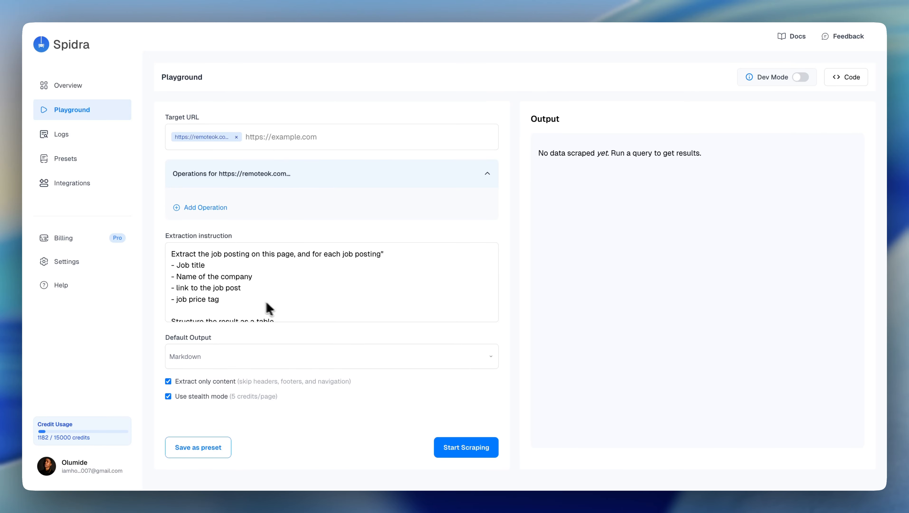
{"action": "left_click", "coordinate": [264, 266]}
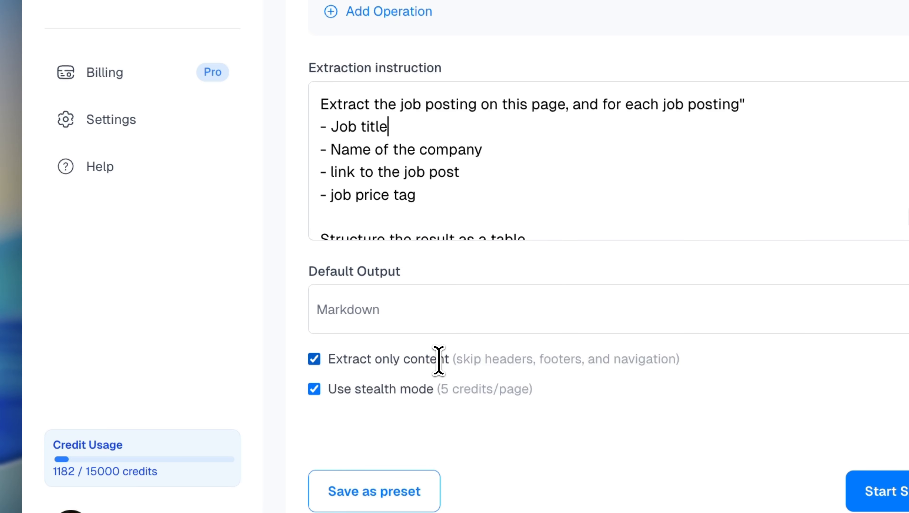
{"action": "scroll", "coordinate": [489, 376], "scroll_direction": "up", "scroll_amount": 6}
Step: Return to the saved presets and view Demo Preset's editable name and description, closing them without changes
{"action": "left_click", "coordinate": [108, 126]}
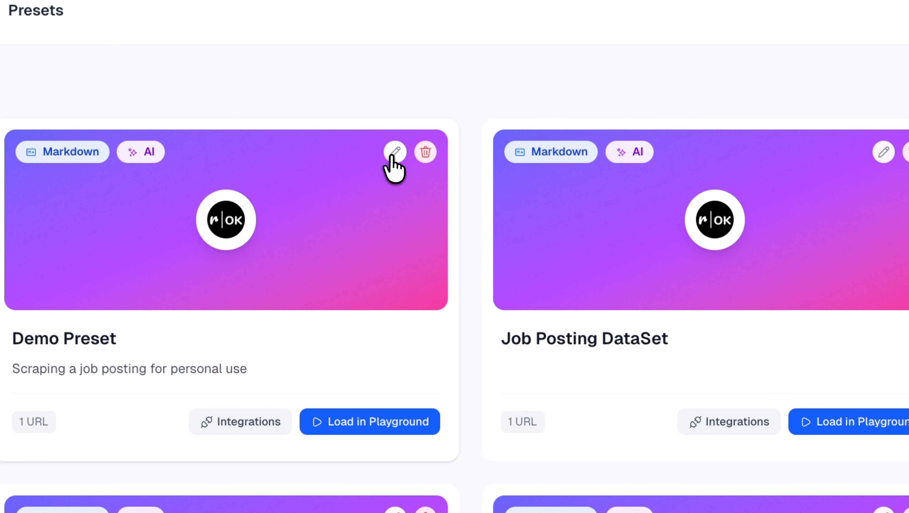
{"action": "left_click", "coordinate": [393, 154]}
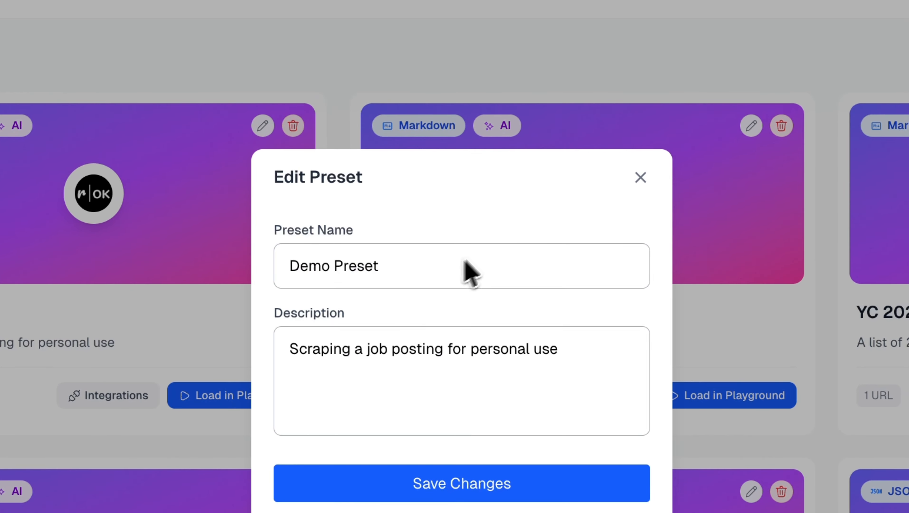
{"action": "left_click", "coordinate": [642, 177]}
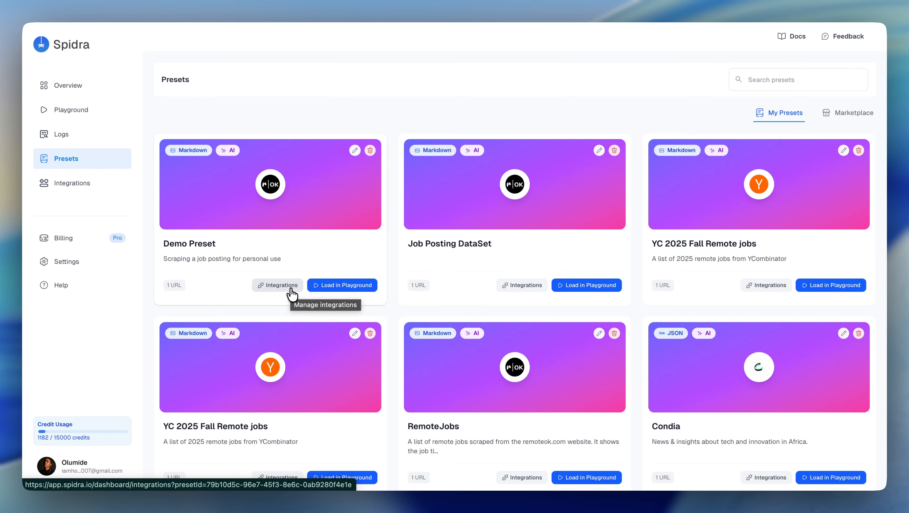
Step: Start adding a new integration and choose Demo Preset as its preset
{"action": "left_click", "coordinate": [72, 183]}
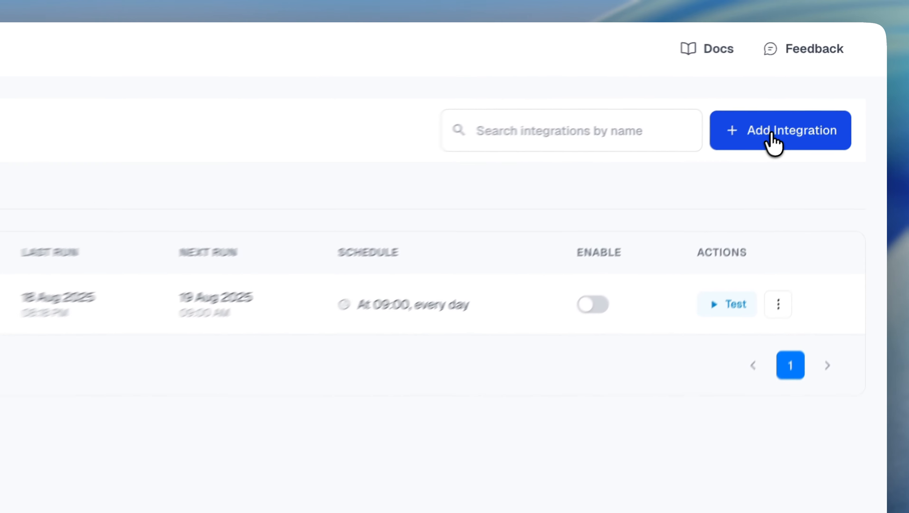
{"action": "left_click", "coordinate": [771, 134]}
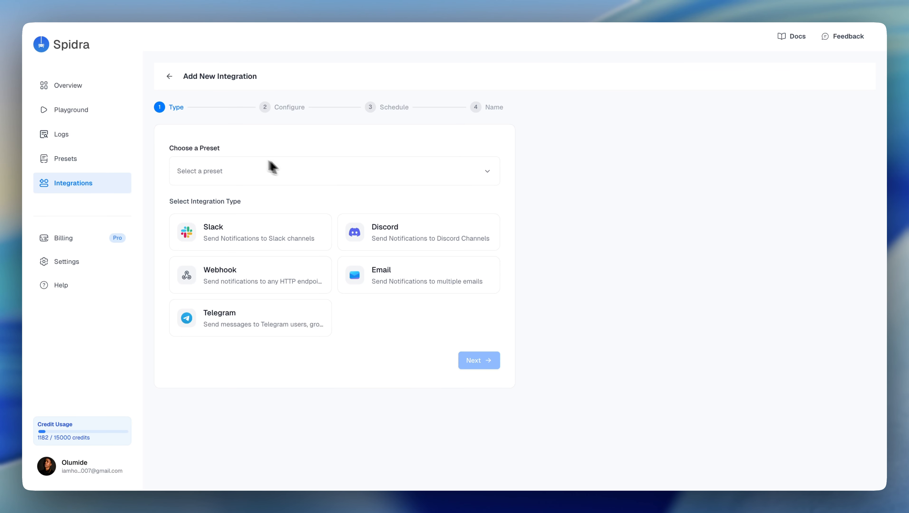
{"action": "left_click", "coordinate": [488, 175]}
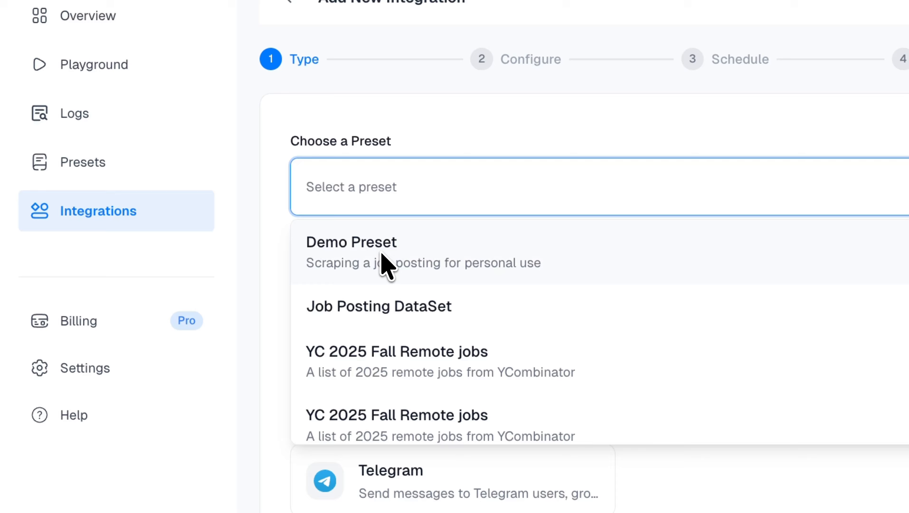
{"action": "left_click", "coordinate": [381, 251]}
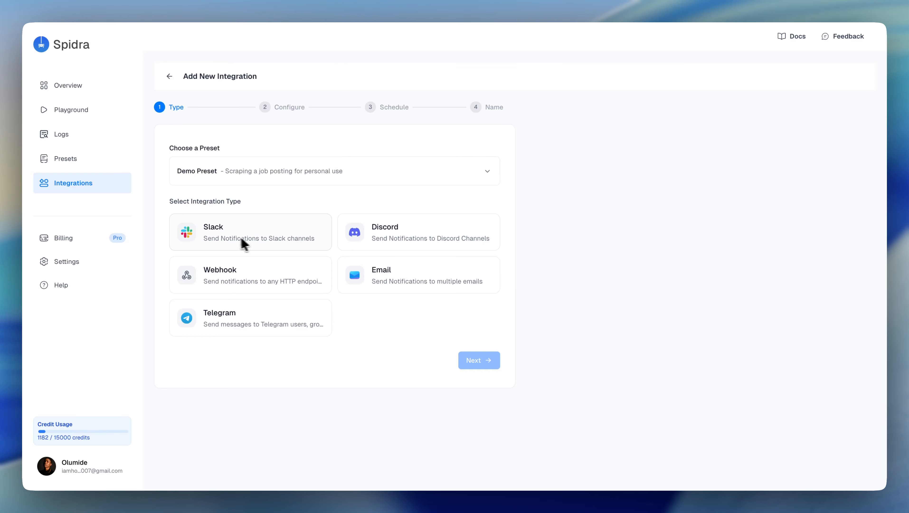
Step: Select Discord as the integration type and continue to its configuration
{"action": "left_click", "coordinate": [212, 239]}
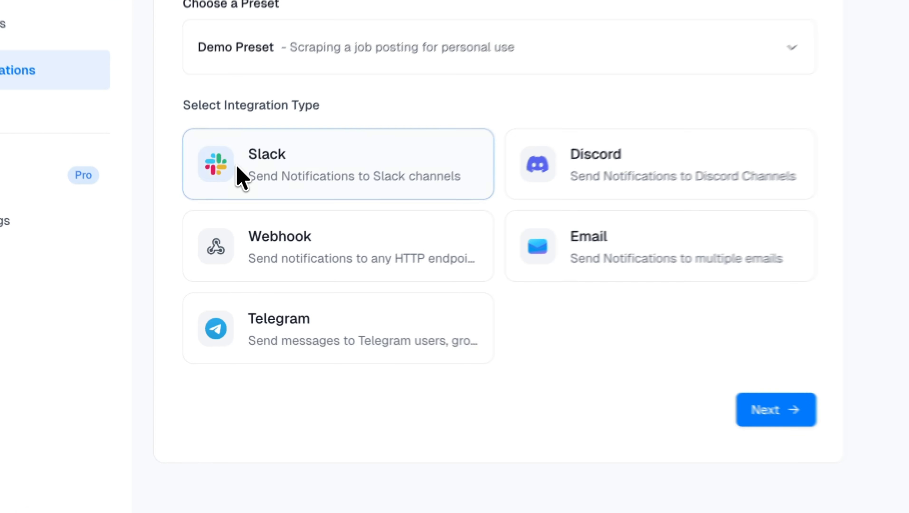
{"action": "left_click", "coordinate": [361, 240]}
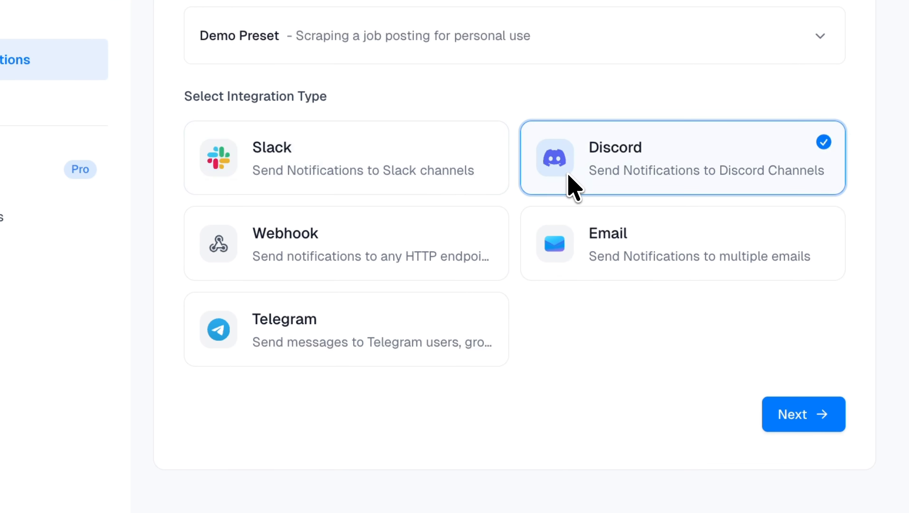
{"action": "left_click", "coordinate": [617, 248]}
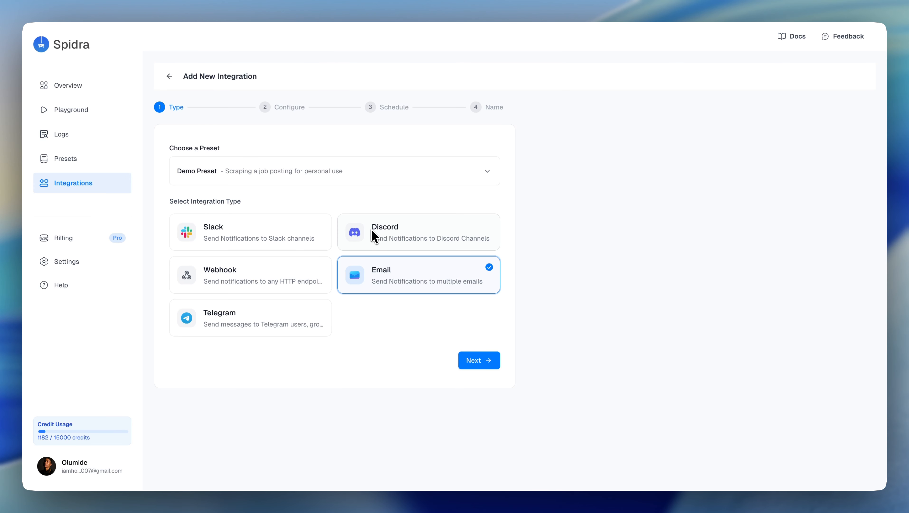
{"action": "left_click", "coordinate": [372, 232]}
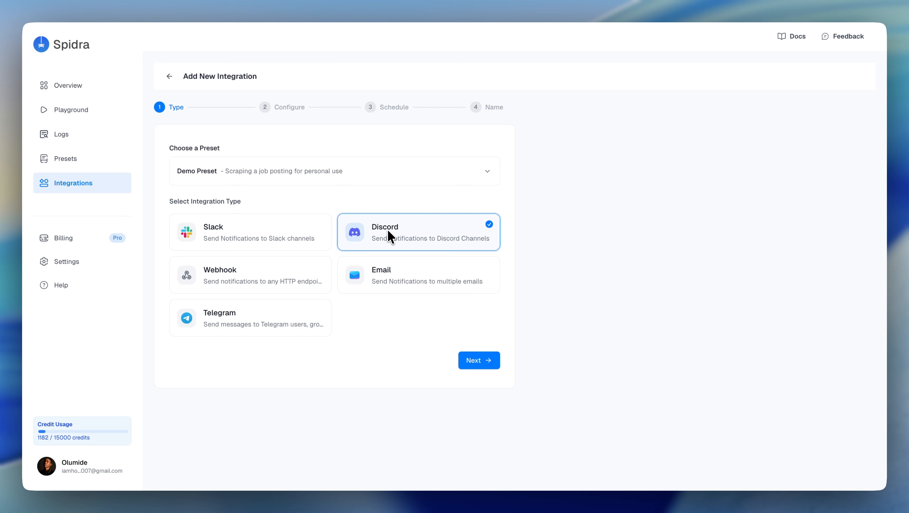
{"action": "left_click", "coordinate": [477, 362]}
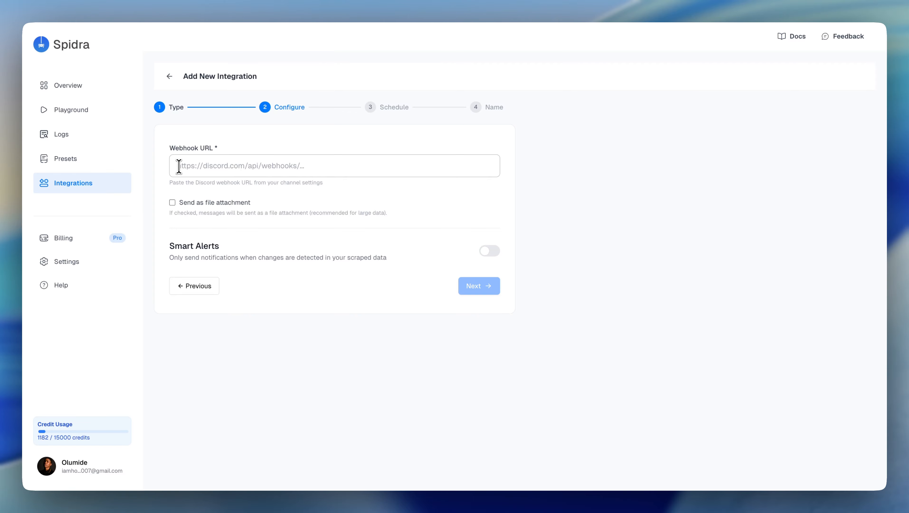
Step: Prepare the Discord integration's webhook URL entry and switch to Discord to get the URL
{"action": "left_click", "coordinate": [203, 169]}
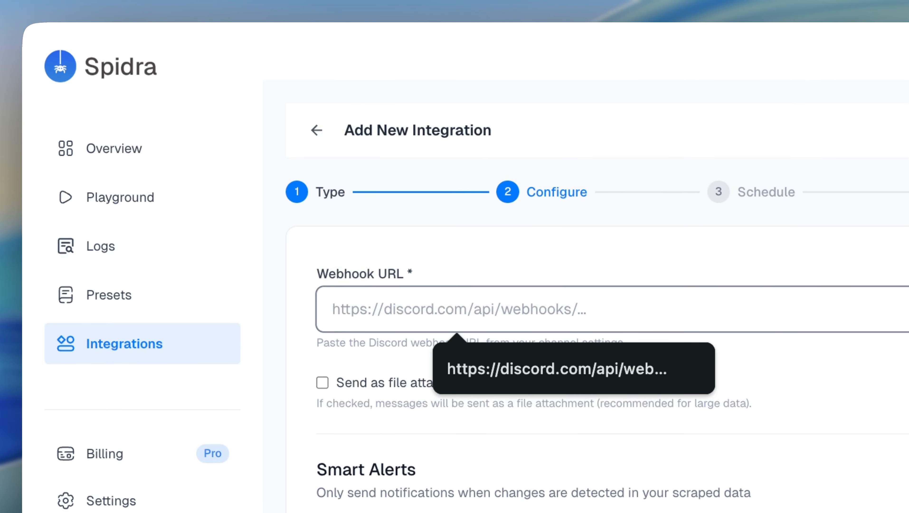
{"action": "key", "text": "ctrl+Tab"}
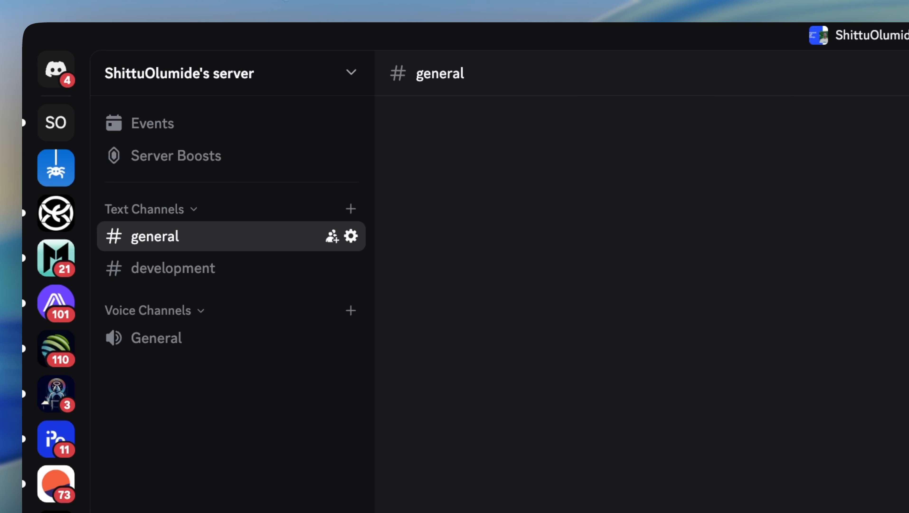